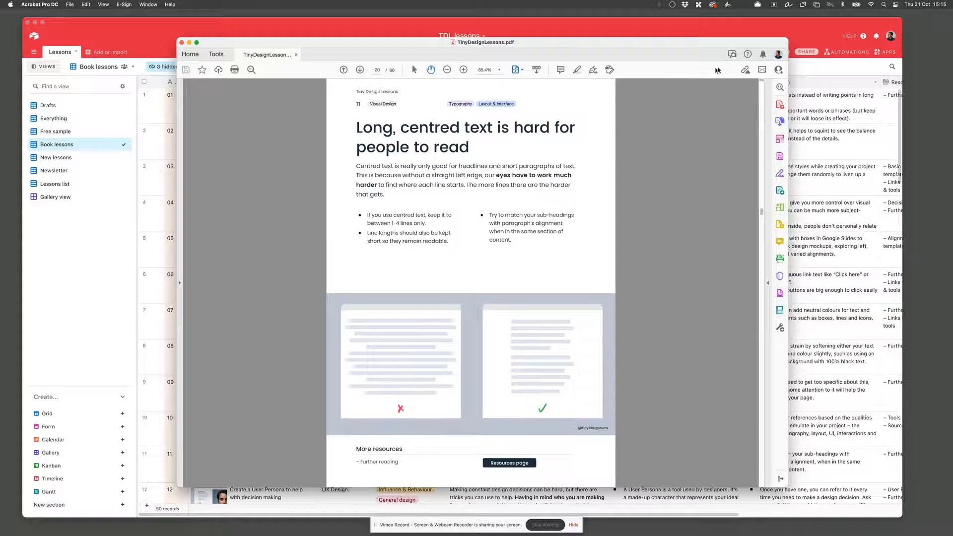
Step: Switch to the Airtable base and browse the Book lessons table's records and columns
{"action": "left_click", "coordinate": [781, 23]}
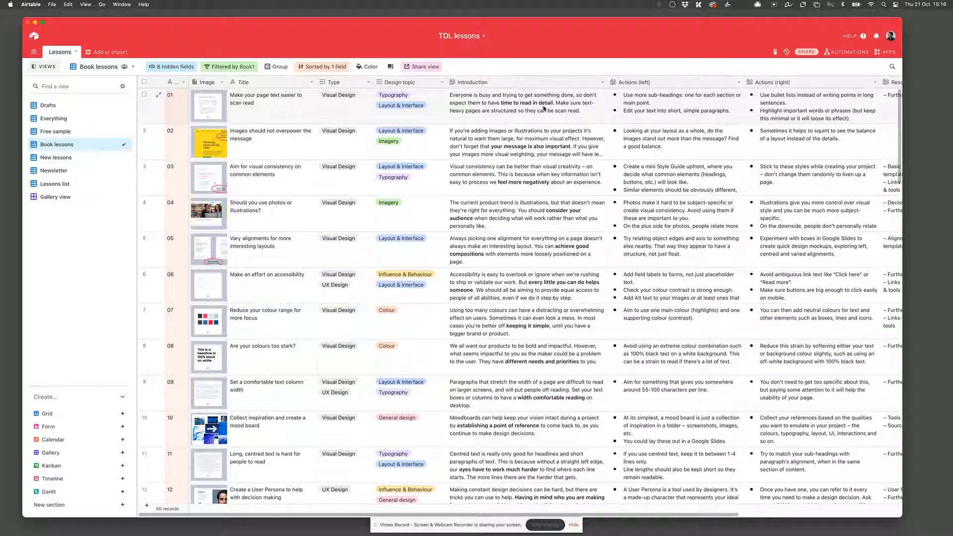
{"action": "scroll", "coordinate": [718, 116], "scroll_direction": "right", "scroll_amount": 6}
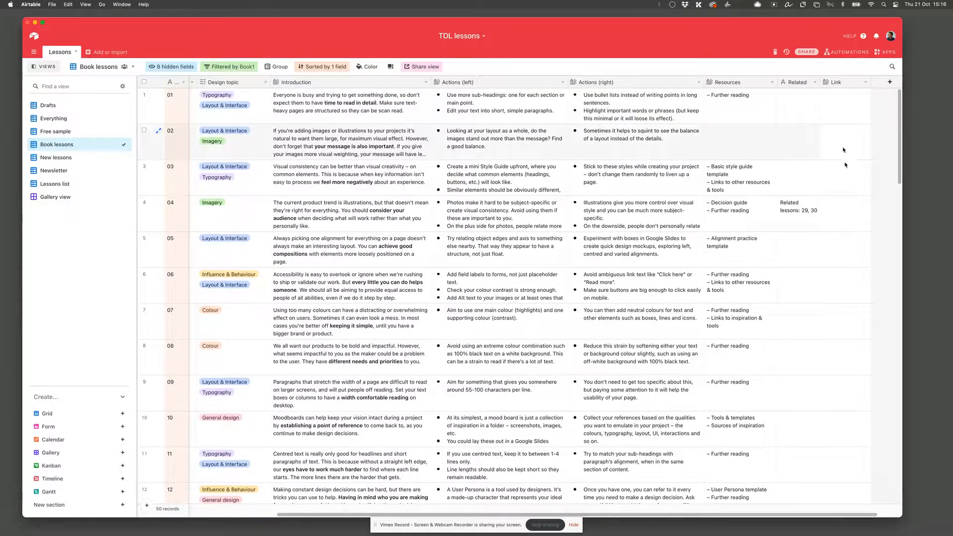
{"action": "scroll", "coordinate": [846, 205], "scroll_direction": "down", "scroll_amount": 8}
{"action": "scroll", "coordinate": [846, 205], "scroll_direction": "down", "scroll_amount": 10}
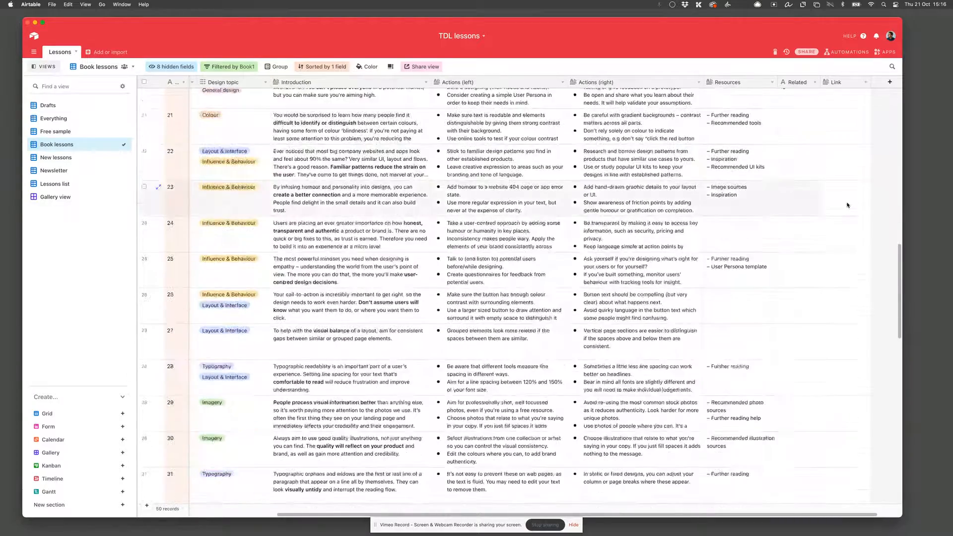
{"action": "scroll", "coordinate": [848, 204], "scroll_direction": "up", "scroll_amount": 18}
{"action": "scroll", "coordinate": [824, 201], "scroll_direction": "left", "scroll_amount": 4}
{"action": "scroll", "coordinate": [815, 200], "scroll_direction": "left", "scroll_amount": 2}
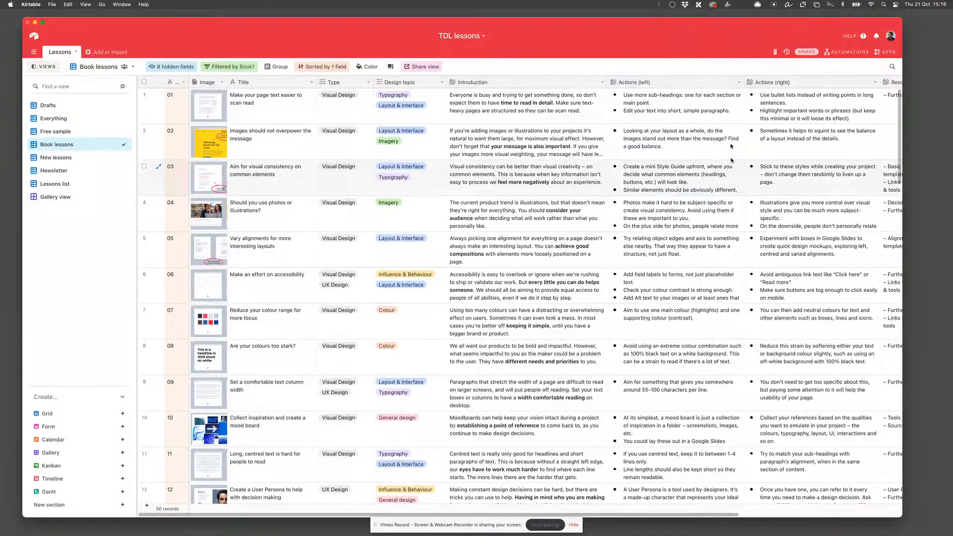
Step: Open the Page designer app in layout editing mode and inspect the title and design topic elements
{"action": "left_click", "coordinate": [887, 53]}
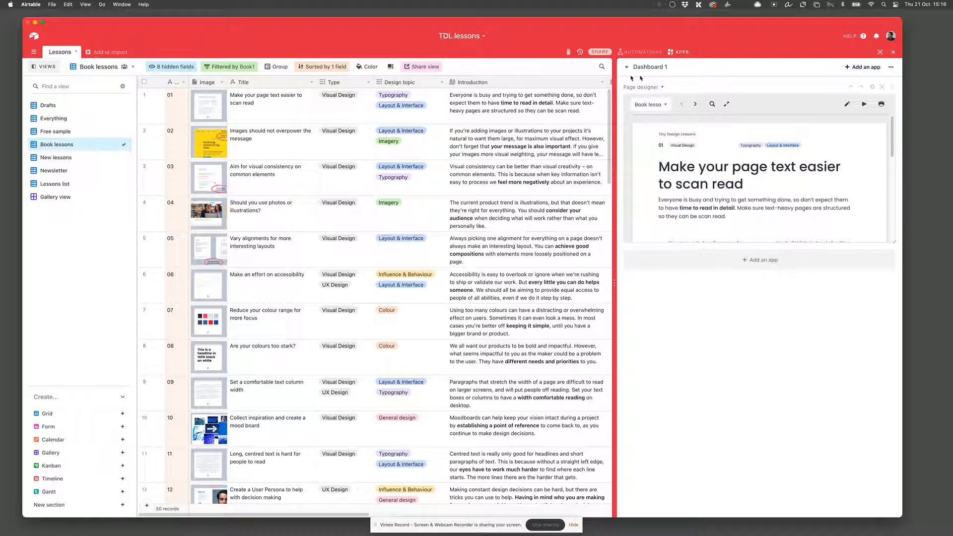
{"action": "left_click", "coordinate": [846, 105]}
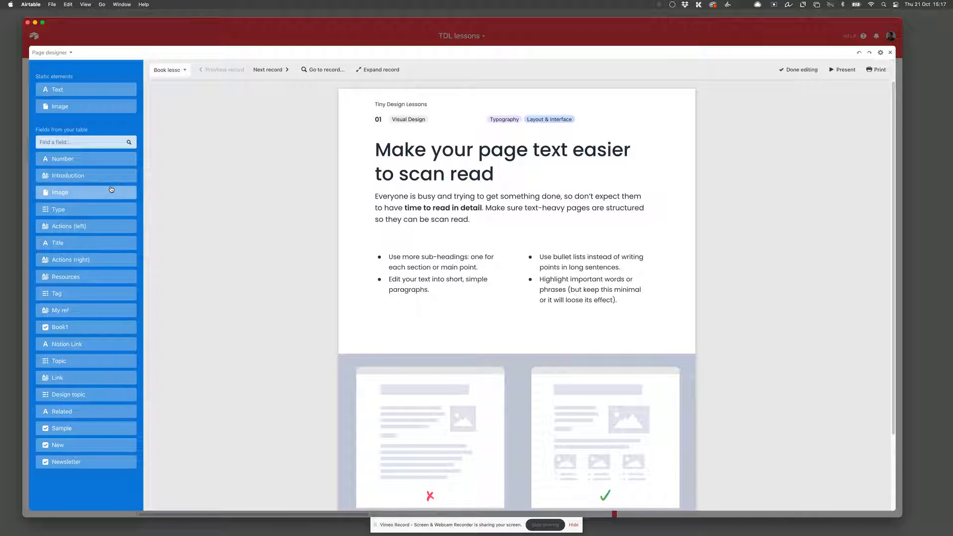
{"action": "left_click", "coordinate": [439, 163]}
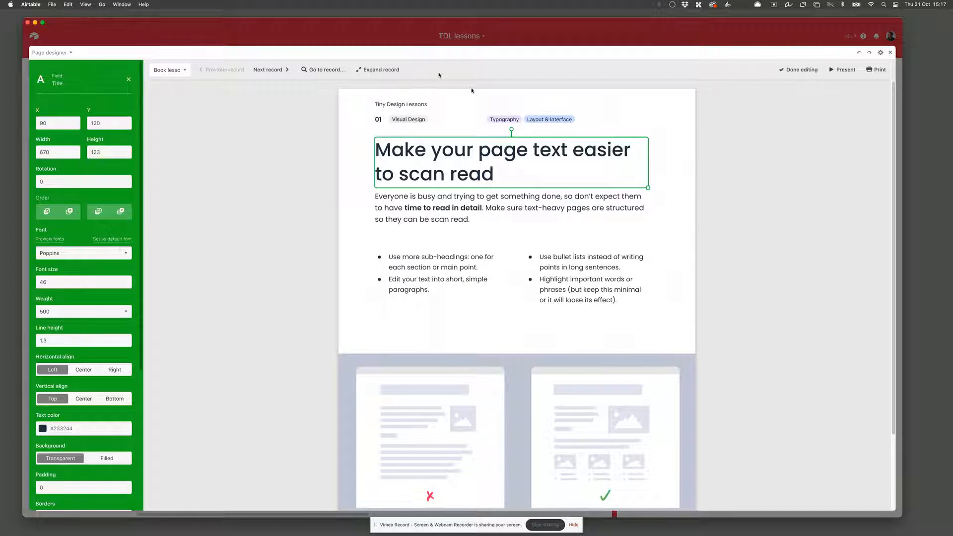
{"action": "left_click", "coordinate": [620, 123]}
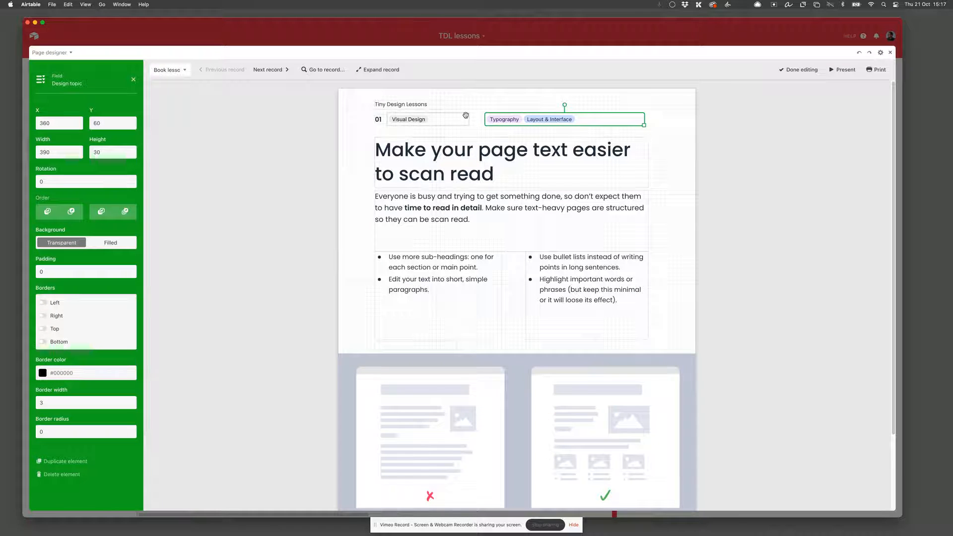
Step: Step forward through the next three records in the page layout
{"action": "left_click", "coordinate": [279, 70]}
{"action": "left_click", "coordinate": [278, 70]}
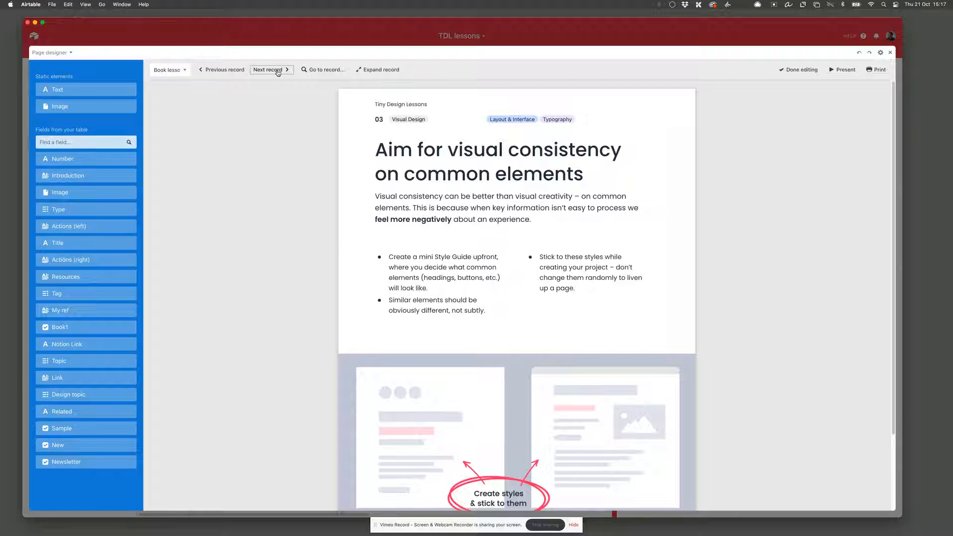
{"action": "left_click", "coordinate": [278, 70]}
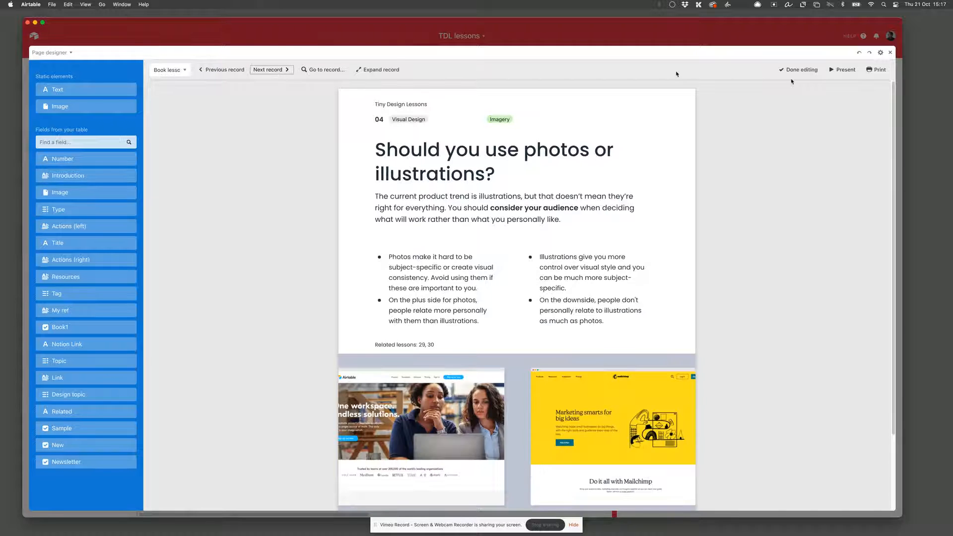
{"action": "left_click", "coordinate": [878, 72]}
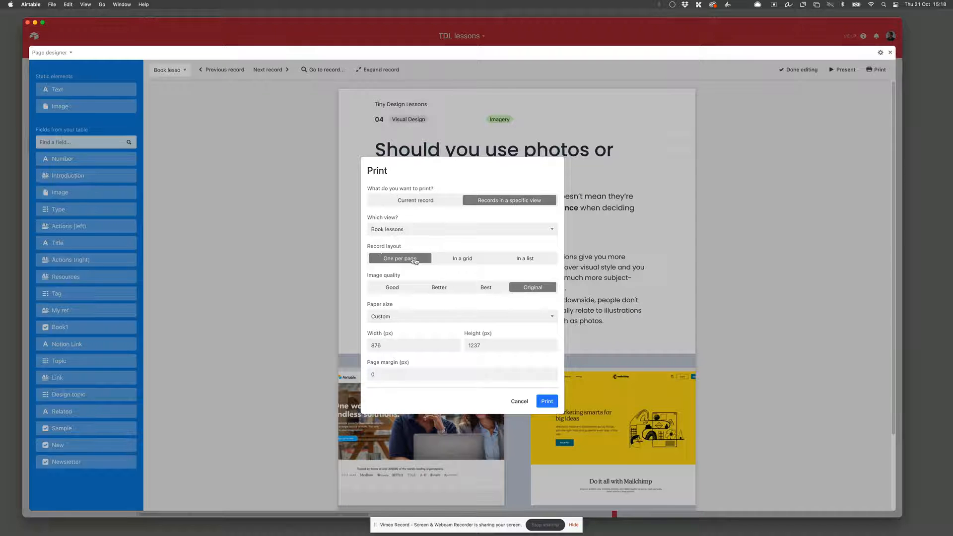
{"action": "left_click", "coordinate": [544, 403]}
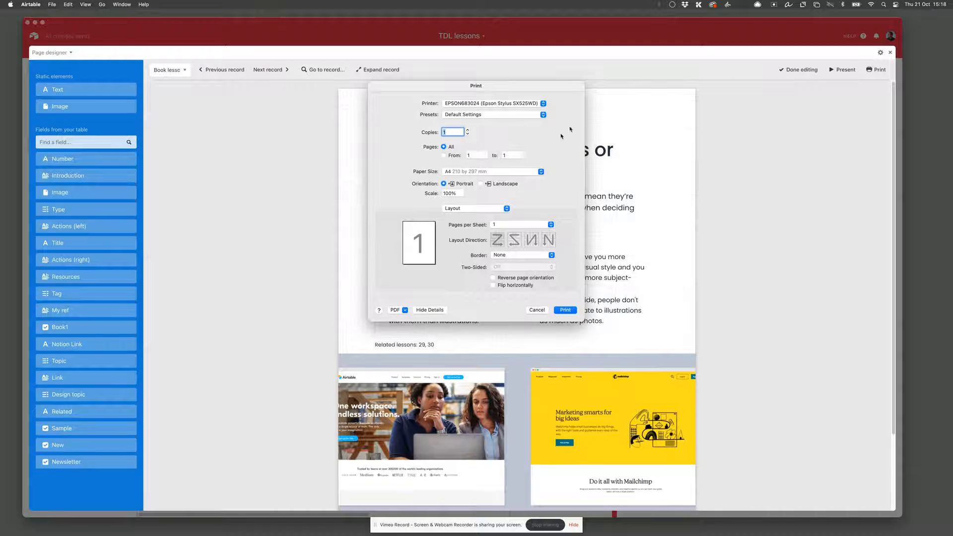
{"action": "left_click", "coordinate": [406, 310]}
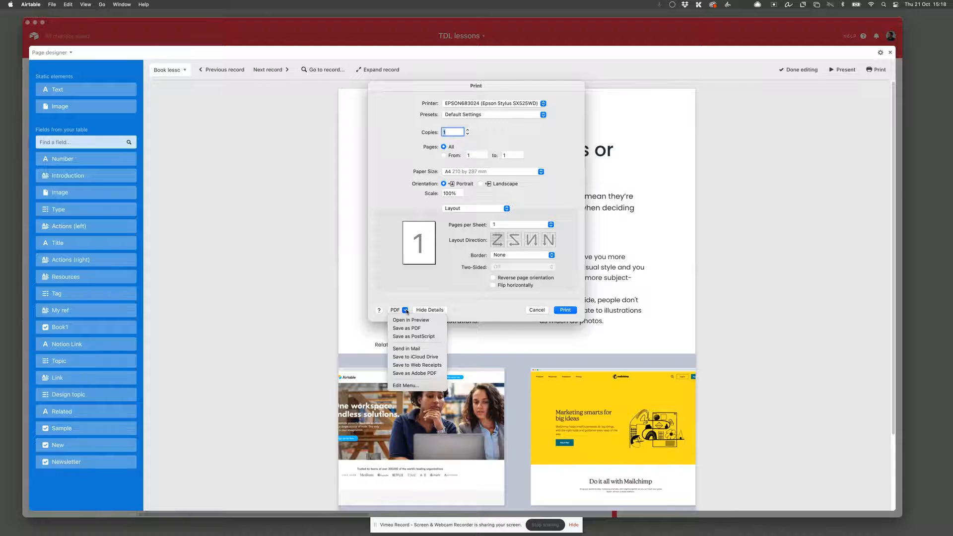
{"action": "left_click", "coordinate": [405, 310]}
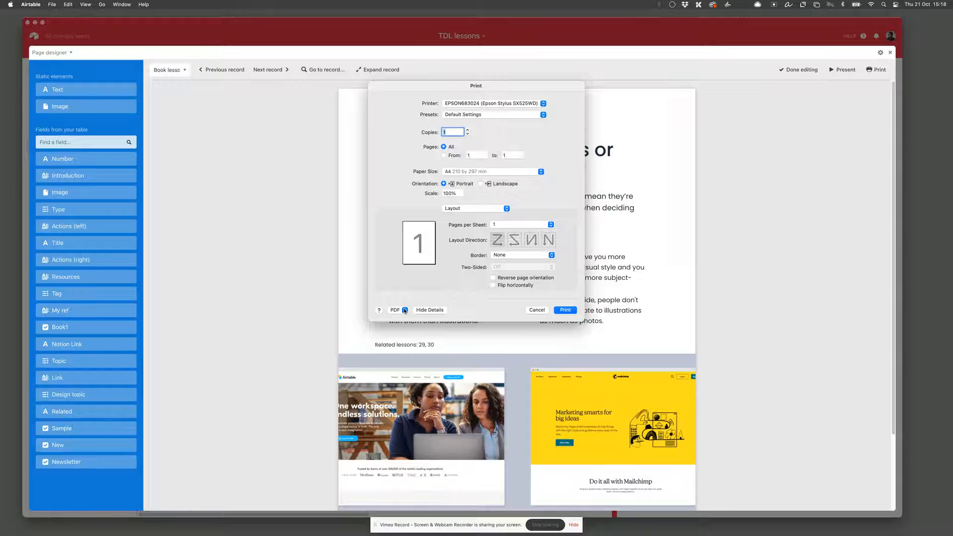
{"action": "left_click", "coordinate": [405, 310]}
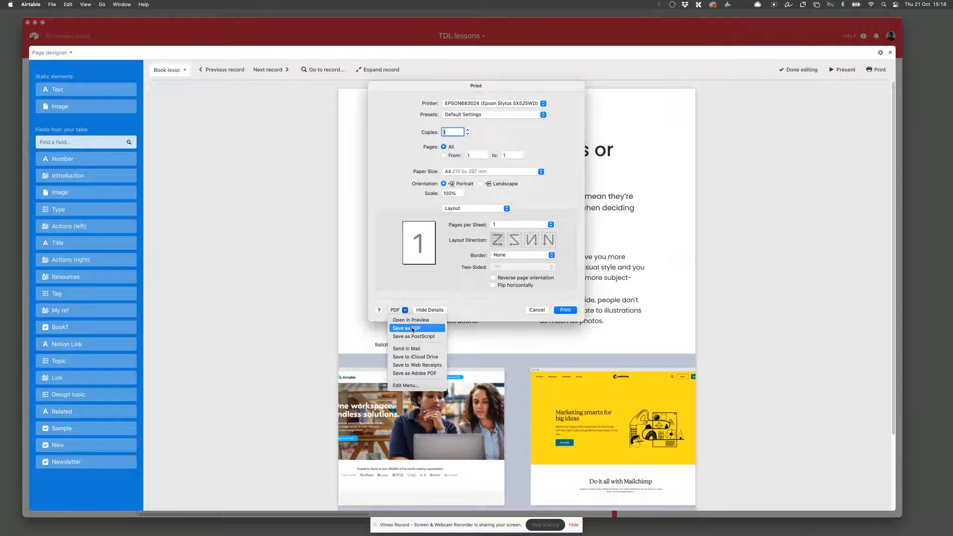
{"action": "left_click", "coordinate": [497, 303]}
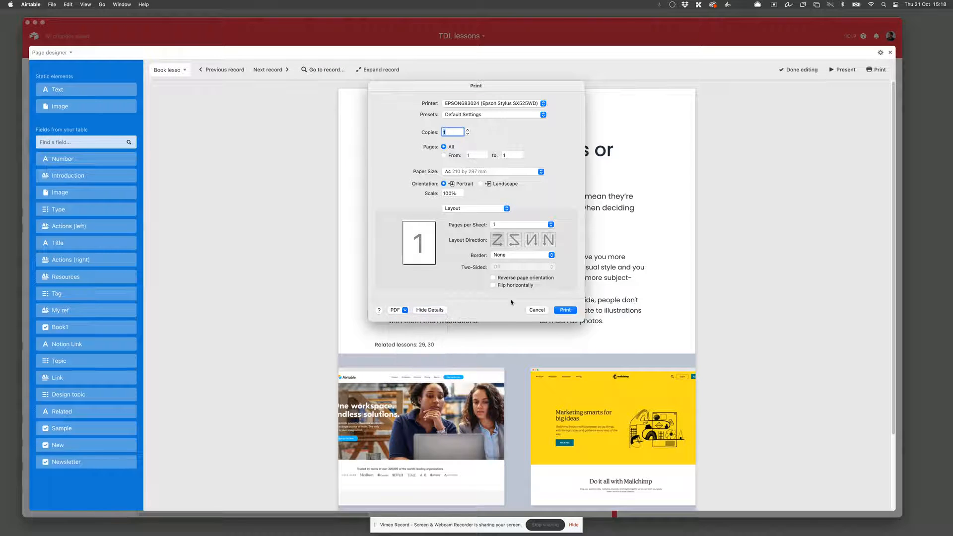
{"action": "left_click", "coordinate": [537, 310]}
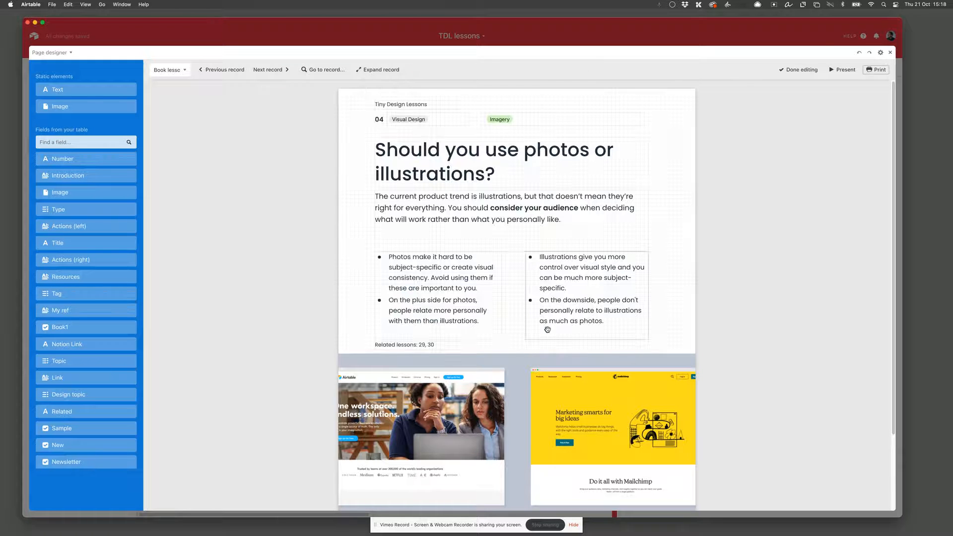
Step: Scroll through the full page layout of the current record
{"action": "scroll", "coordinate": [652, 357], "scroll_direction": "down", "scroll_amount": 3}
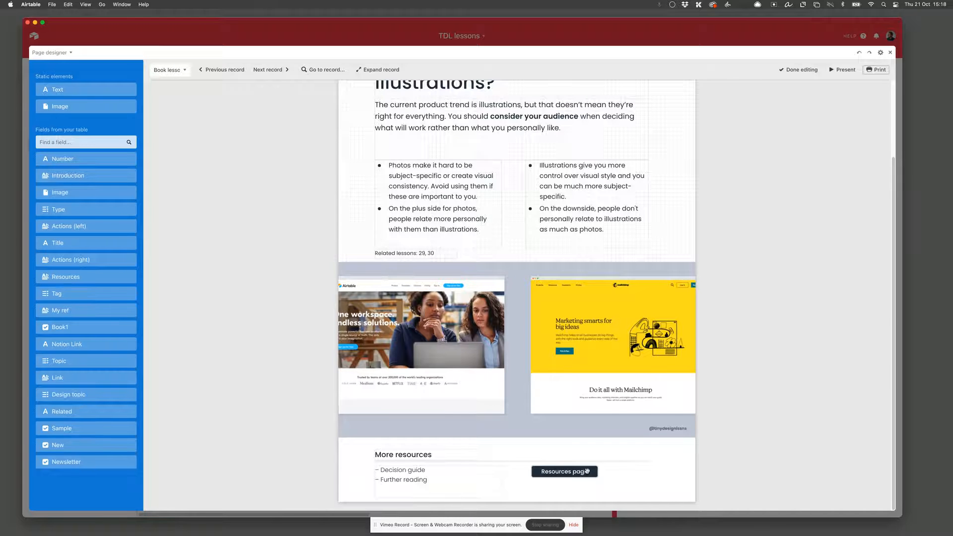
{"action": "scroll", "coordinate": [589, 469], "scroll_direction": "up", "scroll_amount": 1}
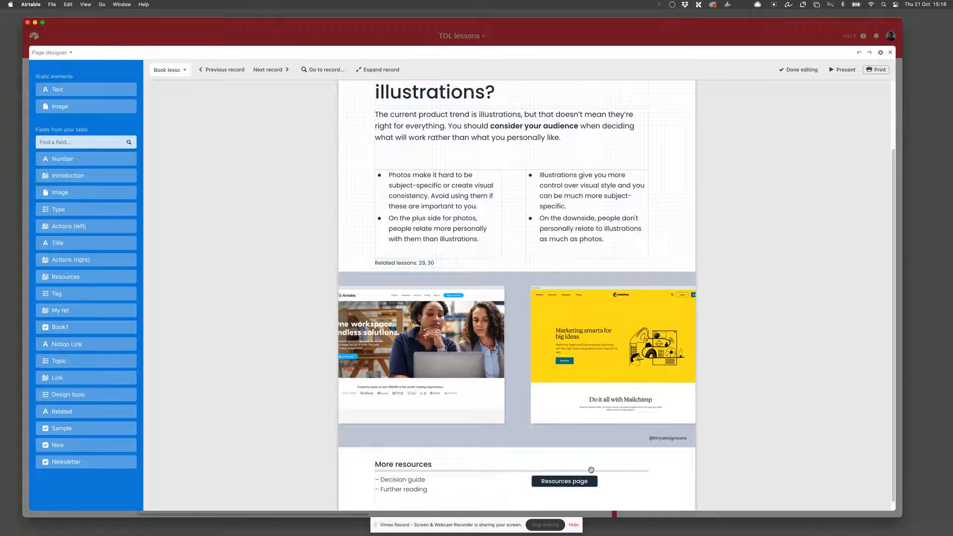
{"action": "scroll", "coordinate": [591, 469], "scroll_direction": "up", "scroll_amount": 5}
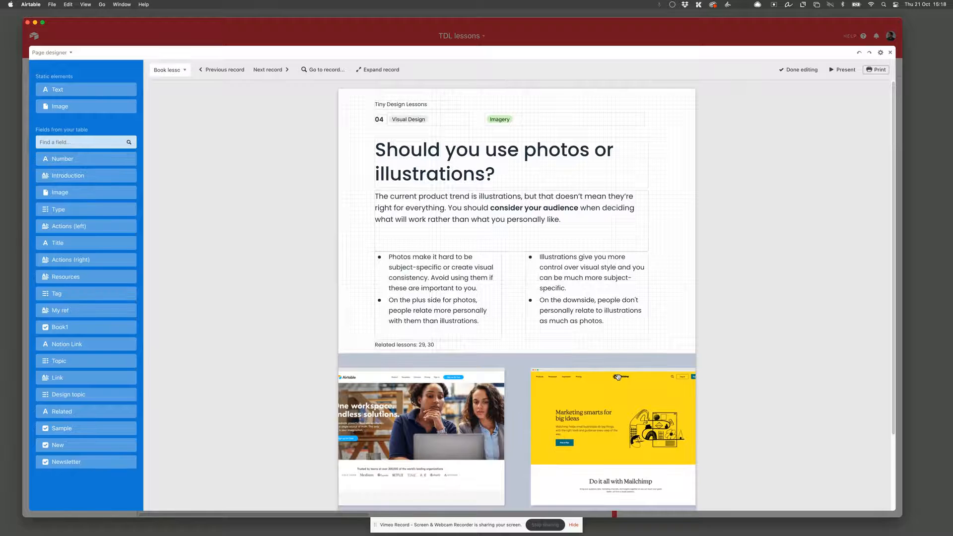
Step: Switch to Acrobat and page through the TinyDesignLessons PDF
{"action": "key", "text": "super+Tab"}
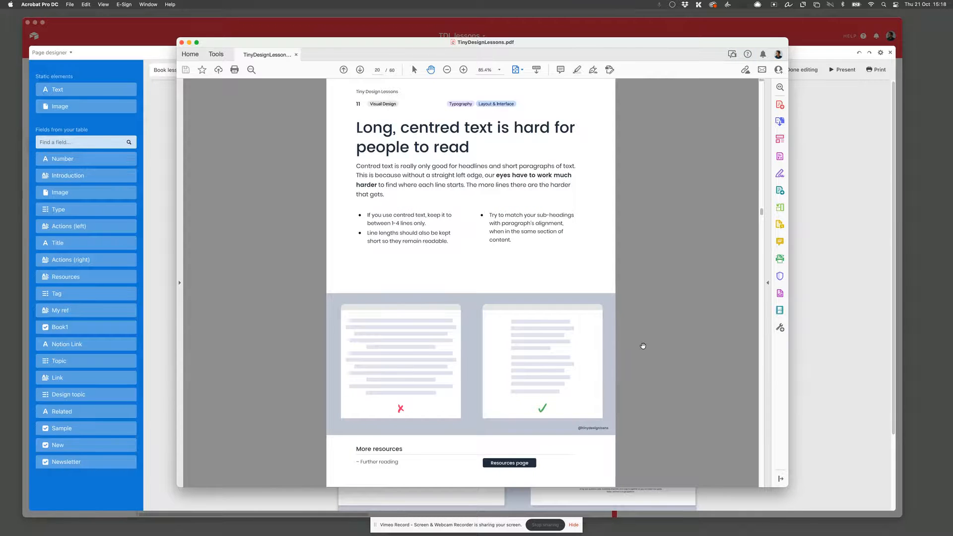
{"action": "key", "text": "Right"}
{"action": "key", "text": "Right"}
{"action": "key", "text": "Right"}
{"action": "key", "text": "Right"}
{"action": "key", "text": "Right"}
{"action": "key", "text": "Right"}
{"action": "scroll", "coordinate": [642, 346], "scroll_direction": "down", "scroll_amount": 4}
{"action": "scroll", "coordinate": [642, 346], "scroll_direction": "up", "scroll_amount": 5}
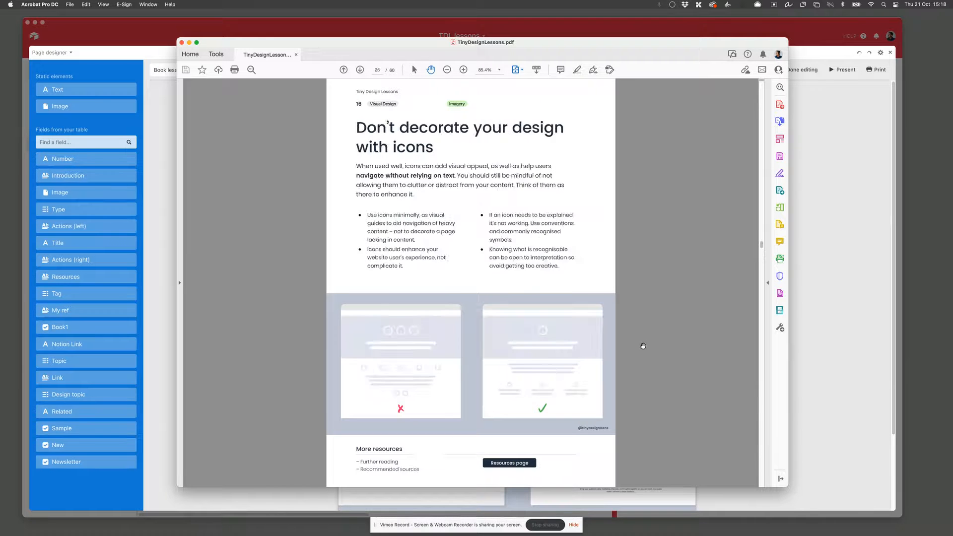
{"action": "scroll", "coordinate": [643, 346], "scroll_direction": "up", "scroll_amount": 2}
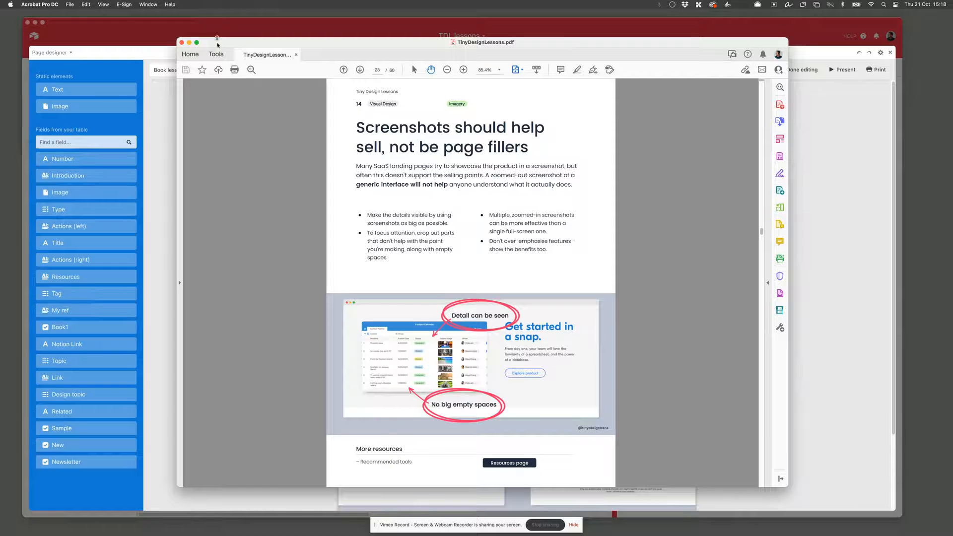
Step: Open the Organize Pages tool and browse the PDF's page thumbnails
{"action": "left_click", "coordinate": [218, 57]}
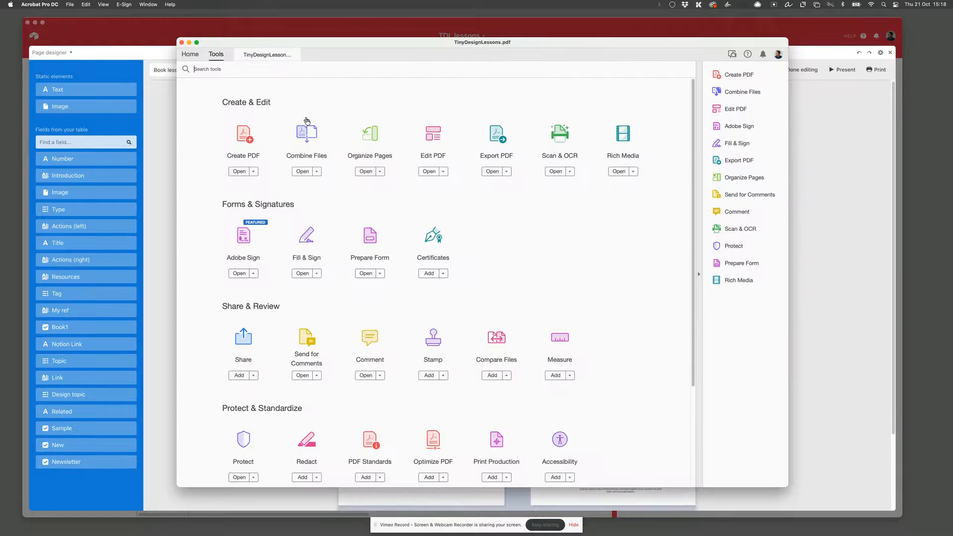
{"action": "left_click", "coordinate": [367, 141]}
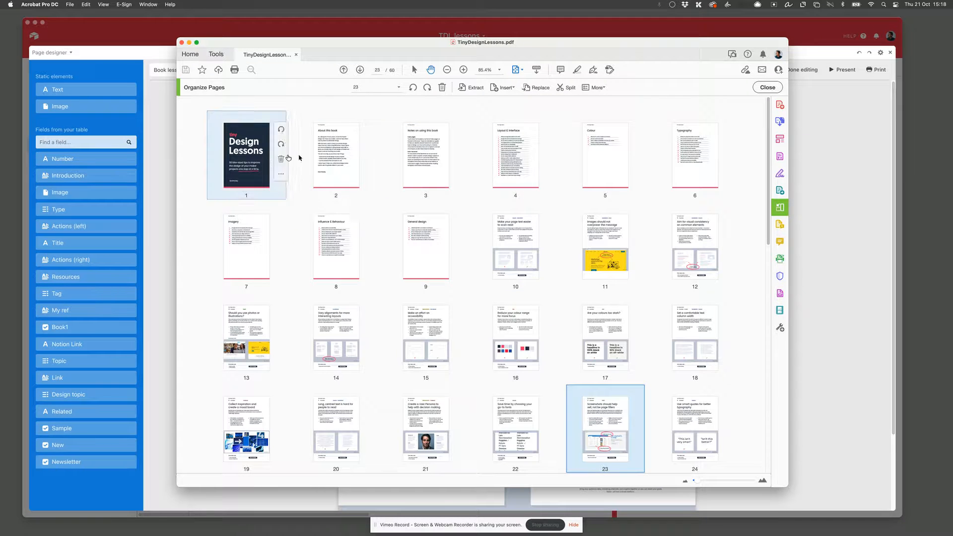
{"action": "mouse_move", "coordinate": [344, 157]}
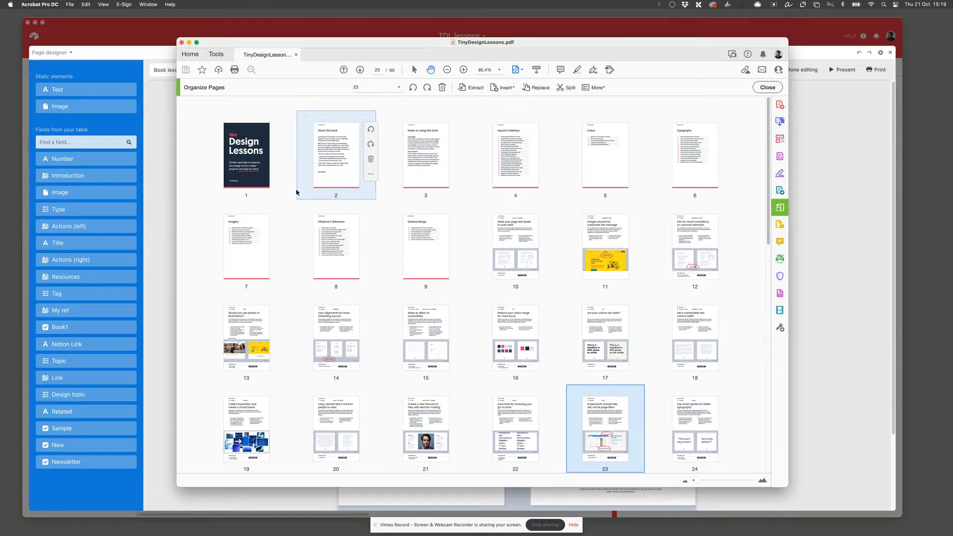
{"action": "scroll", "coordinate": [527, 258], "scroll_direction": "down", "scroll_amount": 10}
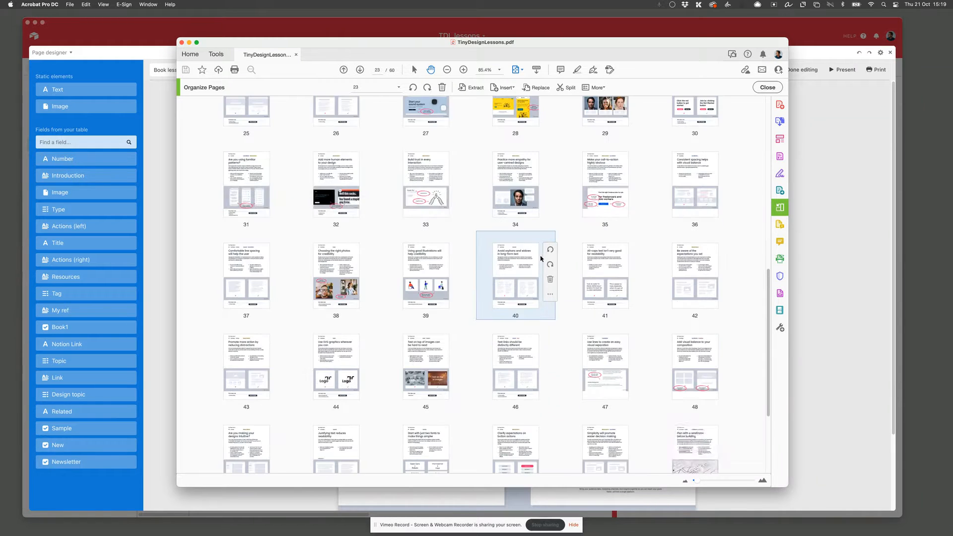
{"action": "scroll", "coordinate": [542, 258], "scroll_direction": "down", "scroll_amount": 5}
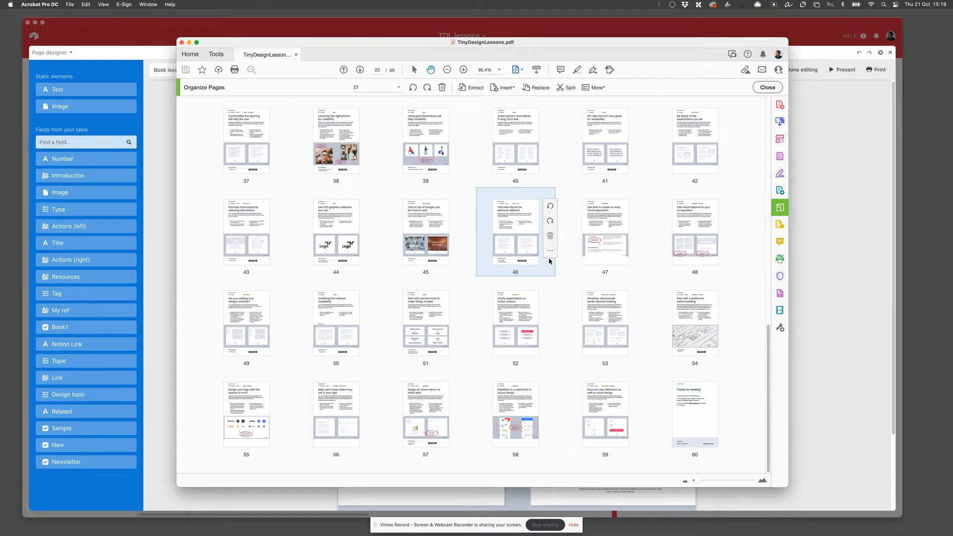